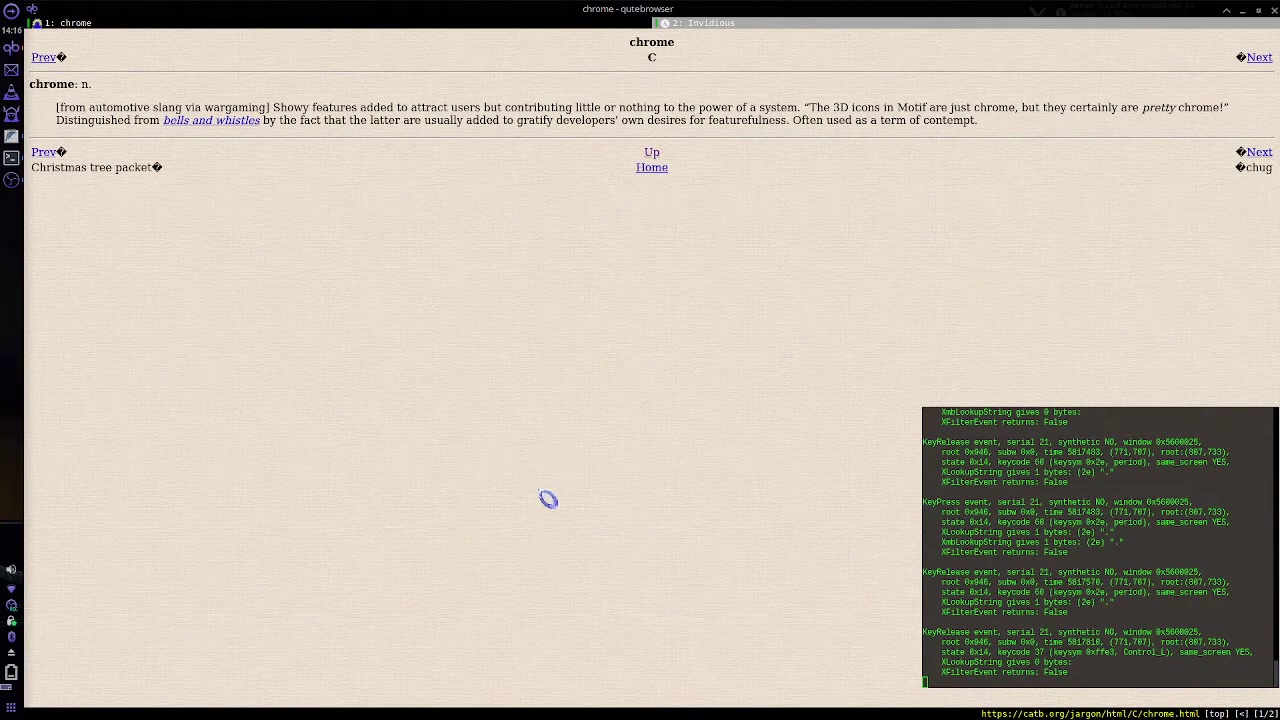
- Search the page for "chrome" and advance to the match that heads the definition
key("slash")
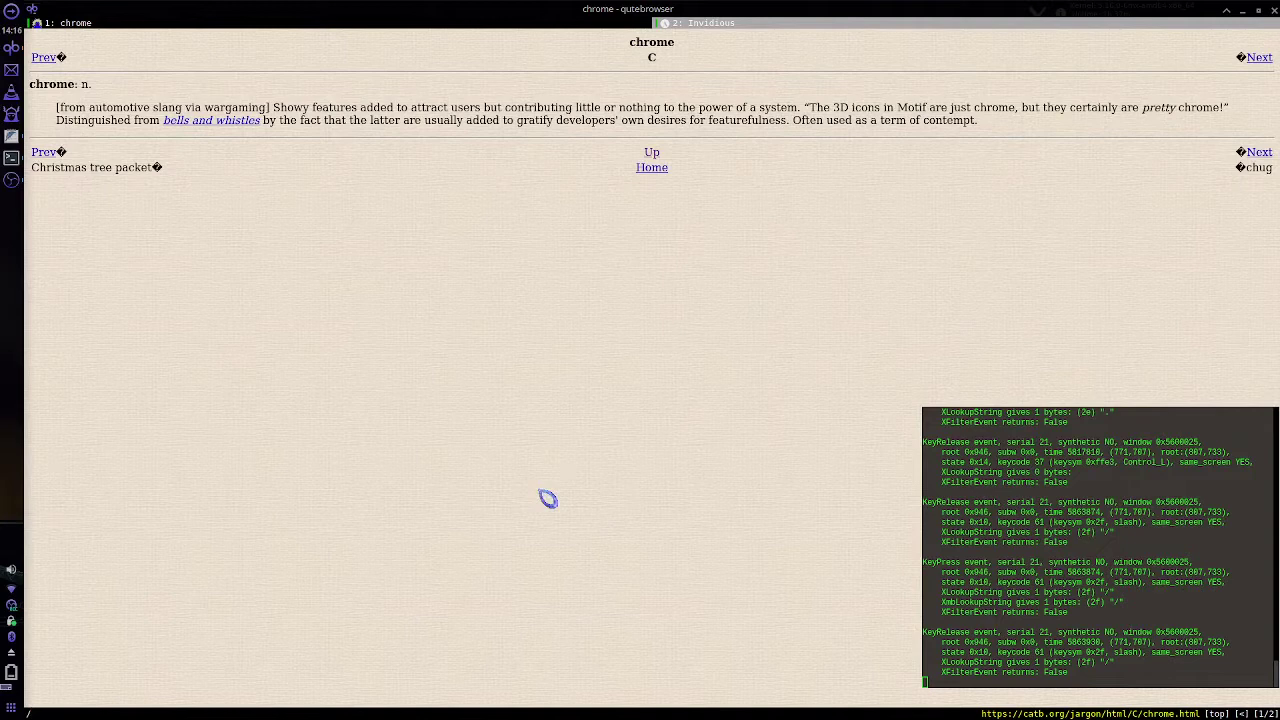
type("chrome")
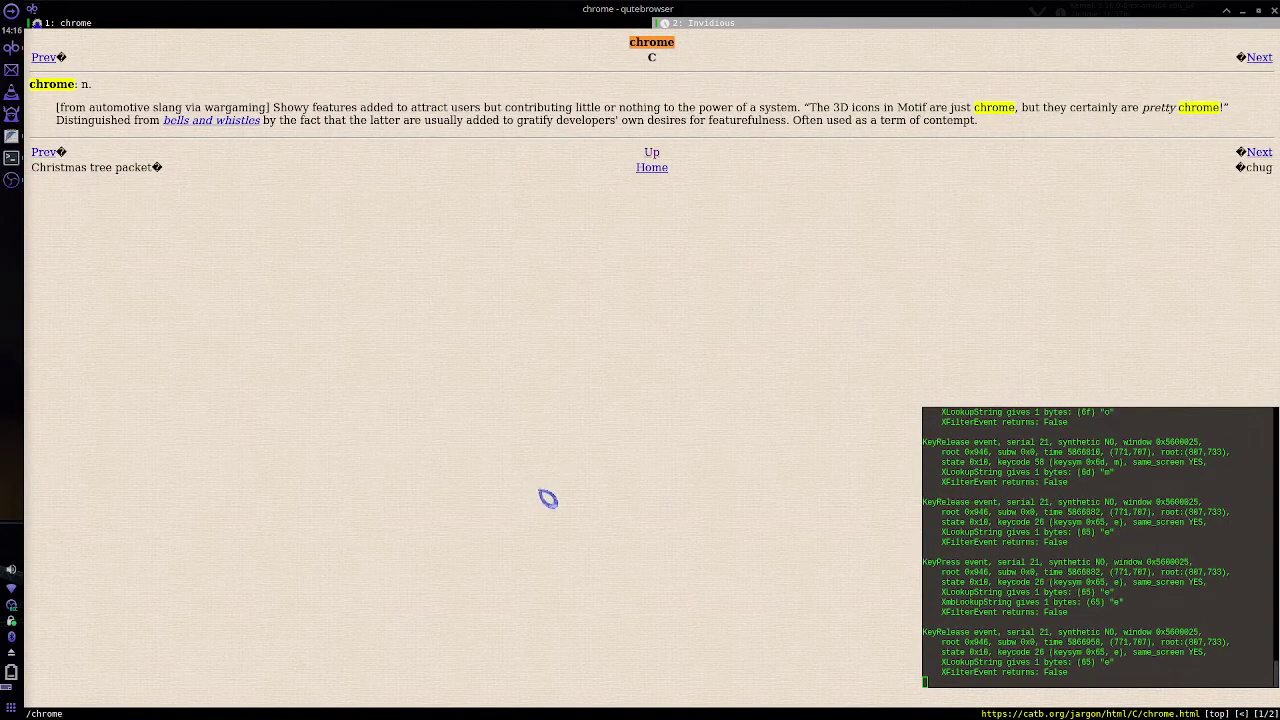
key("Return")
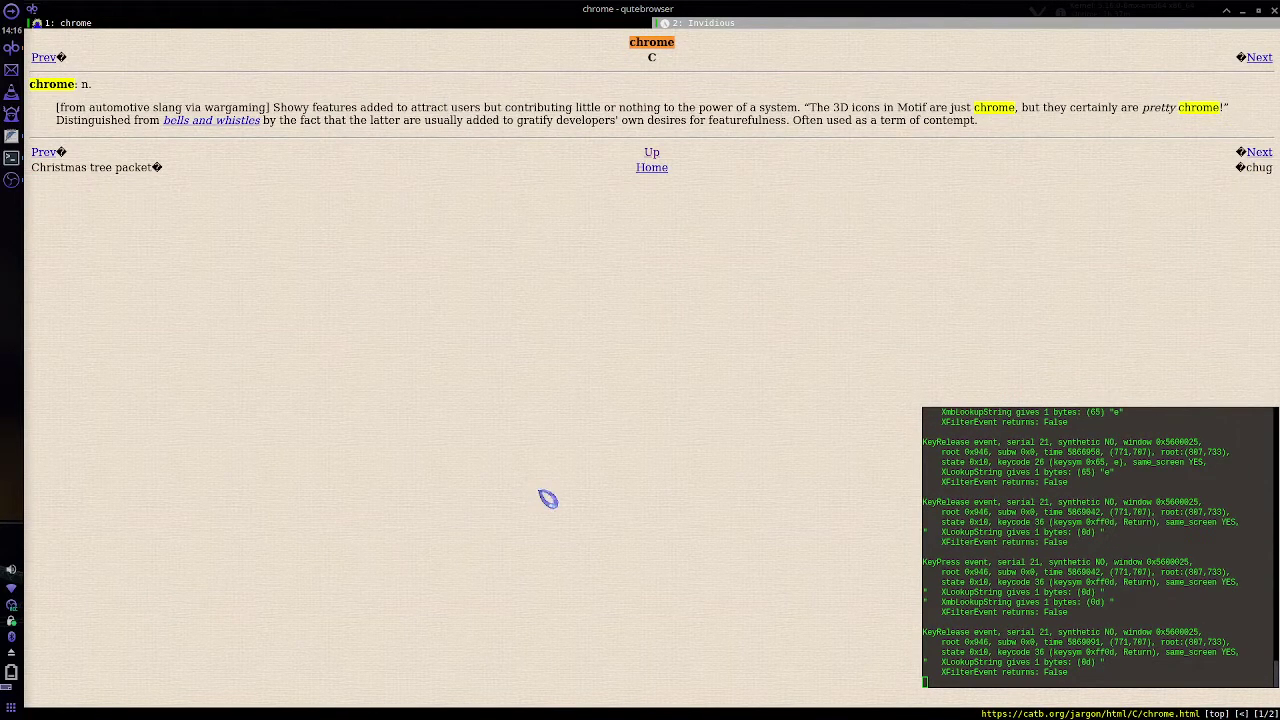
key("n")
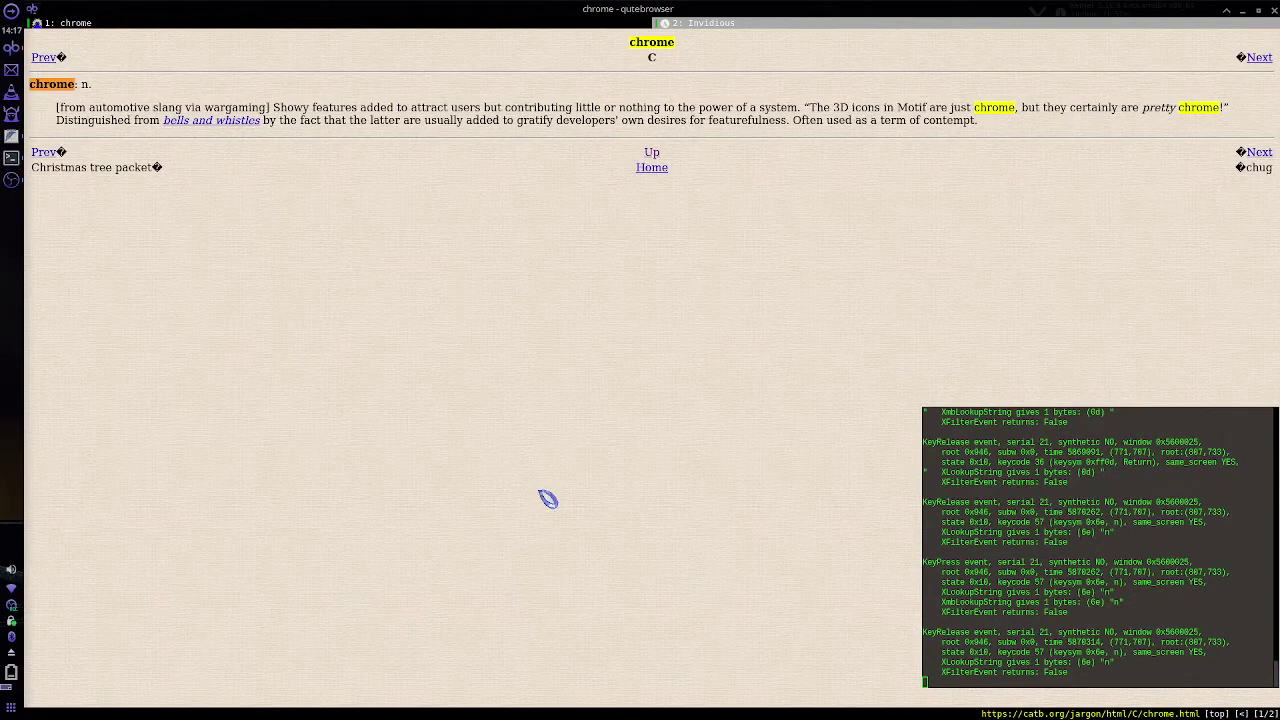
- Extend a caret selection from the chrome heading to the end of its definition and run the custom binding that reads it aloud
key("v")
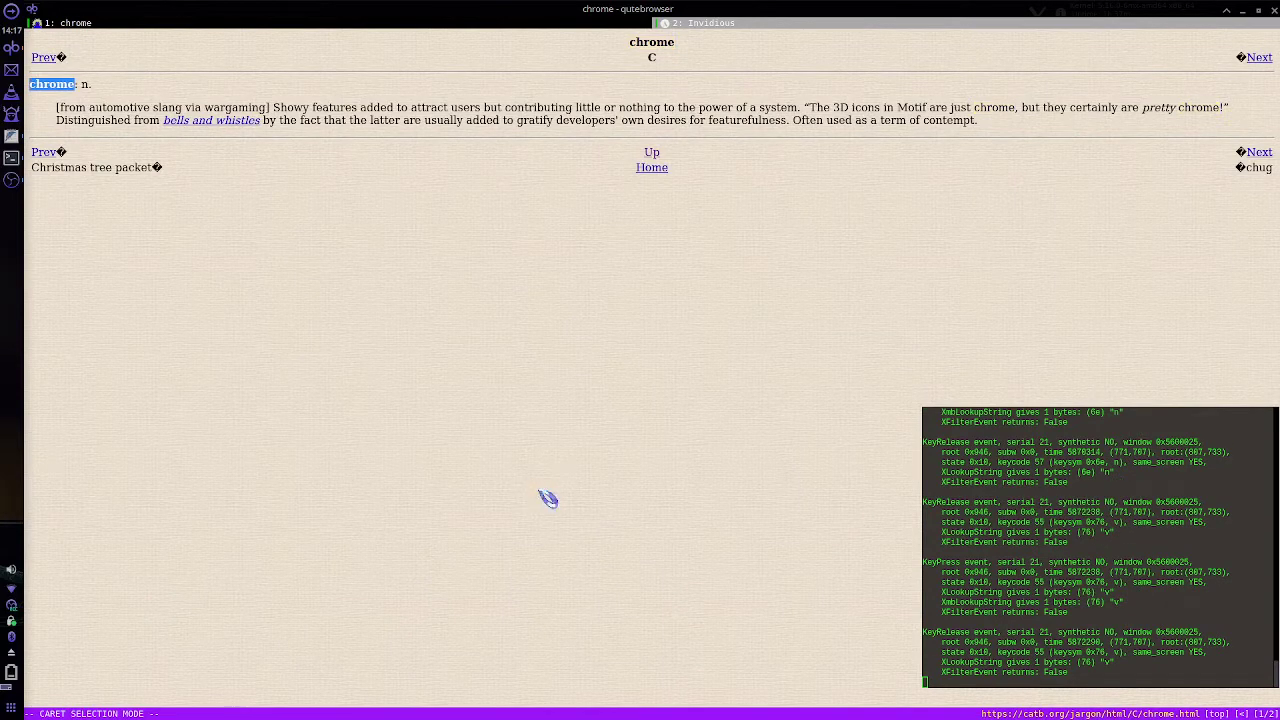
key("bracketright")
key("bracketright")
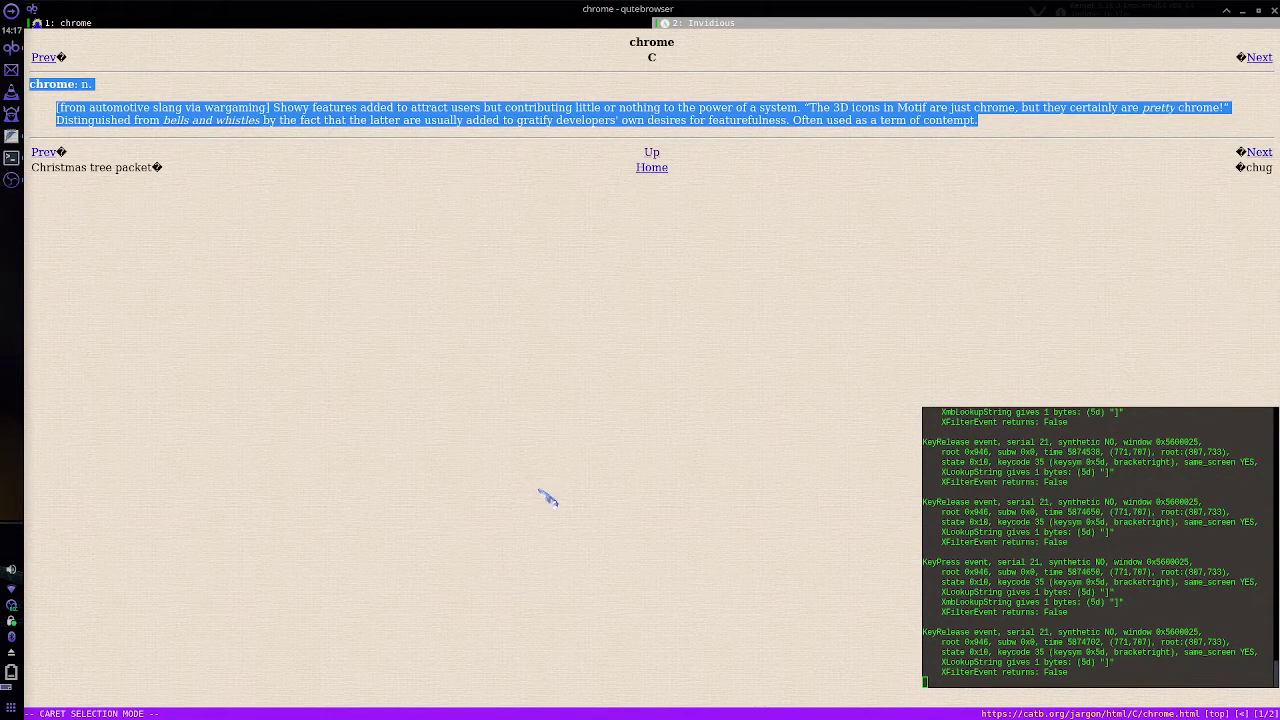
key("shift+s")
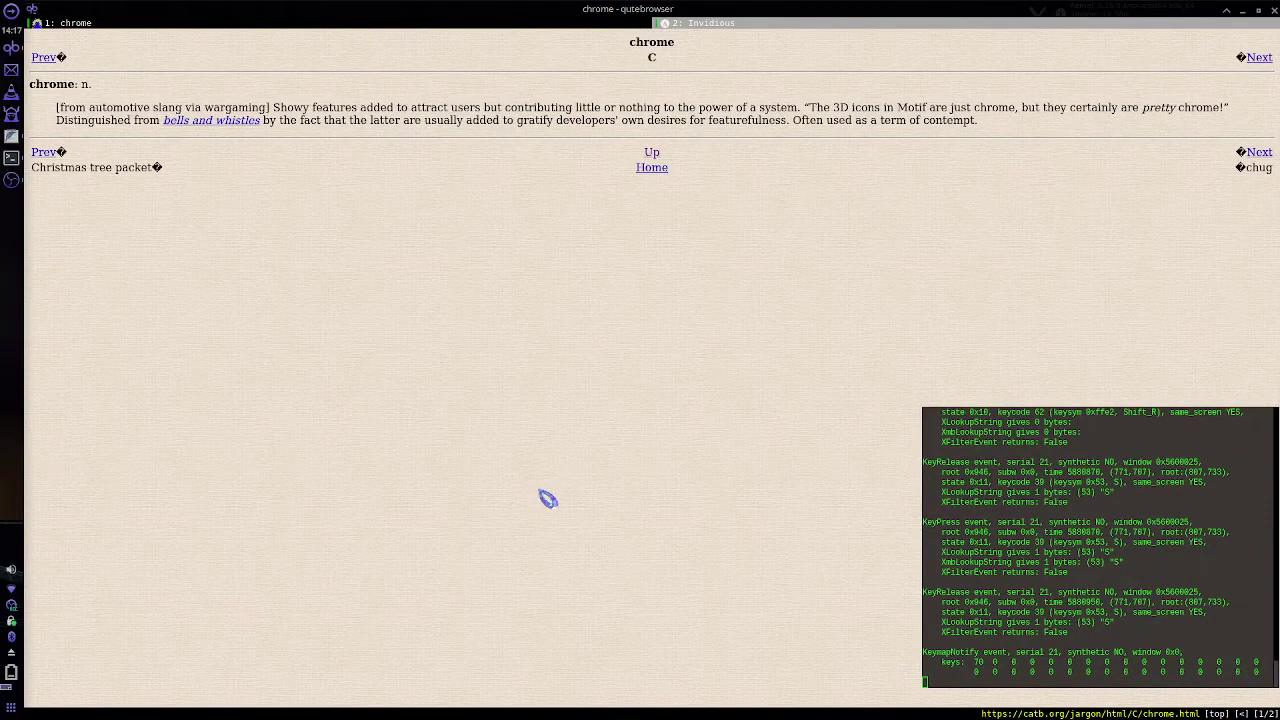
key("colon")
key("Up")
key("Up")
key("Up")
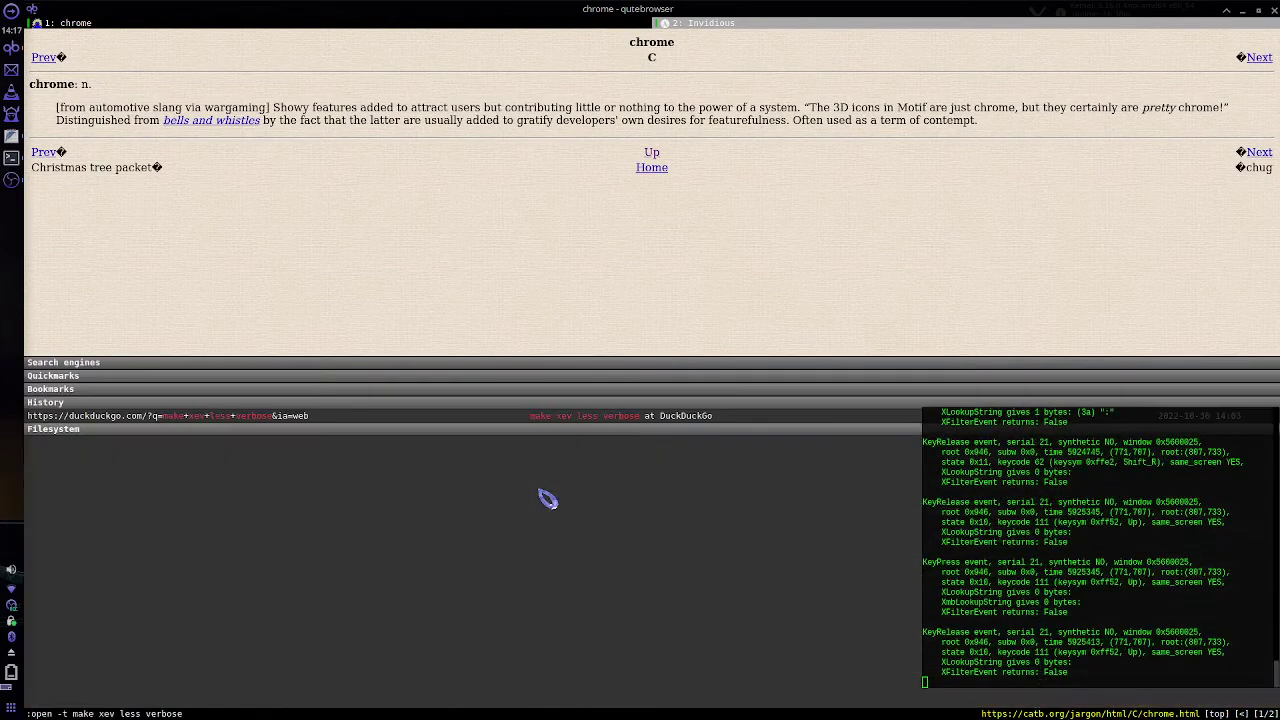
key("Up")
key("Up")
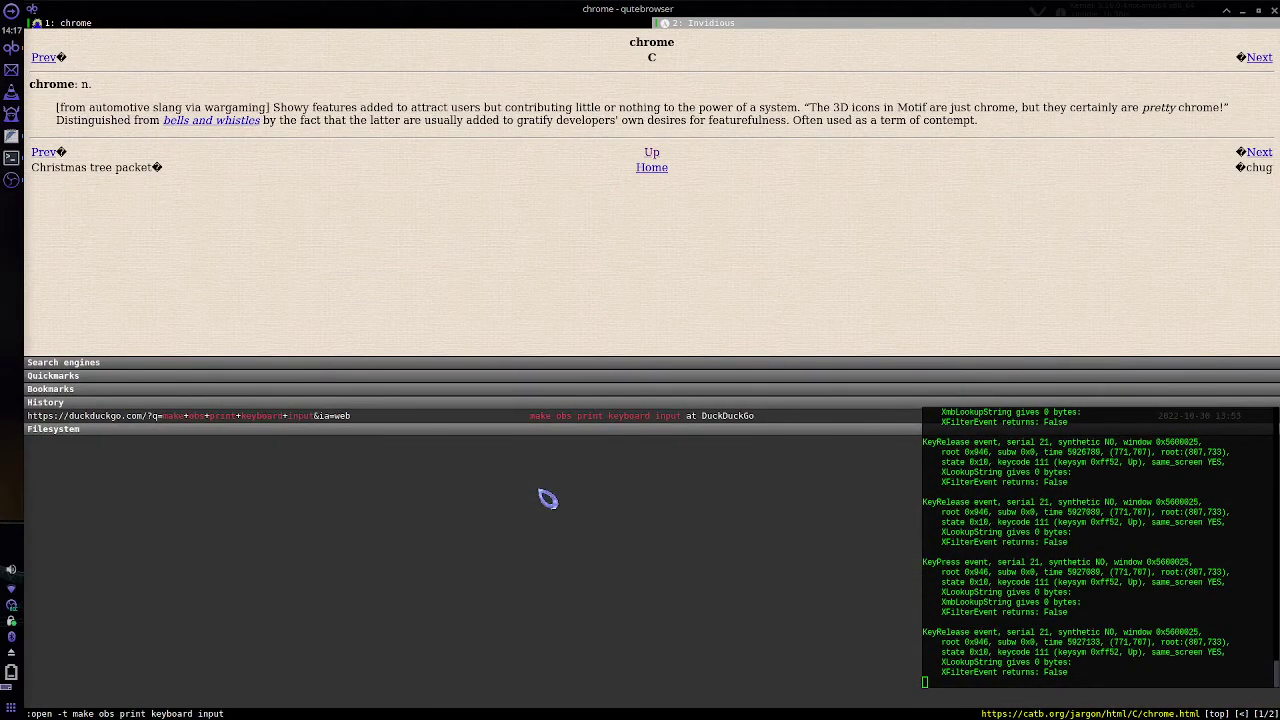
key("Up")
key("Up")
key("Up")
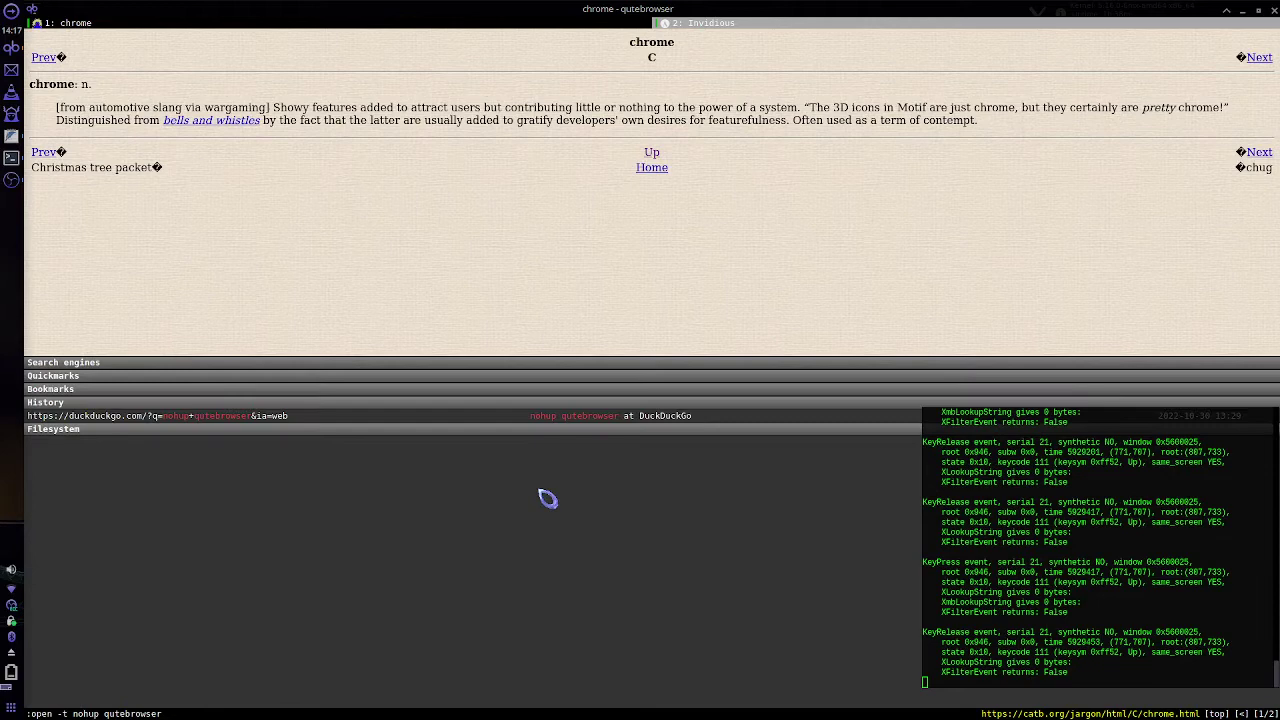
key("Down")
key("Down")
key("Down")
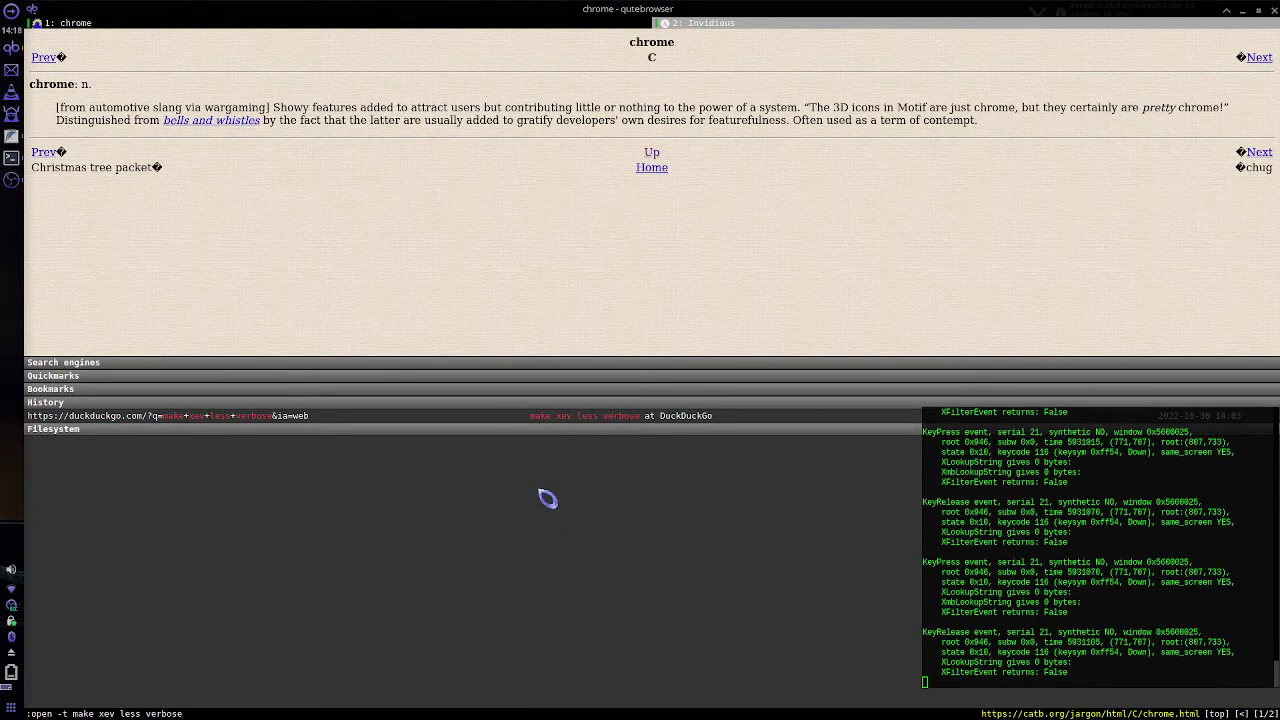
key("Escape")
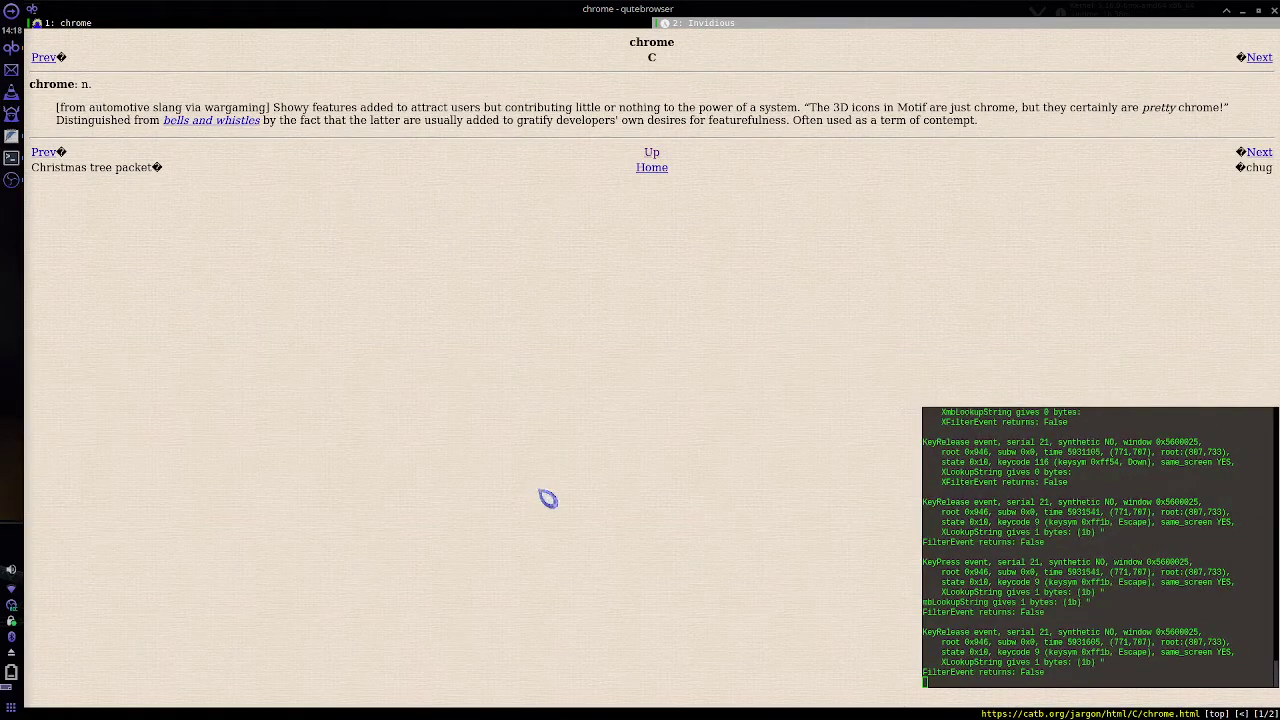
- Switch to qutebrowser_bindings.txt in FeatherPad, reposition its window, and highlight the caret-mode S binding line for review
left_click(11, 137)
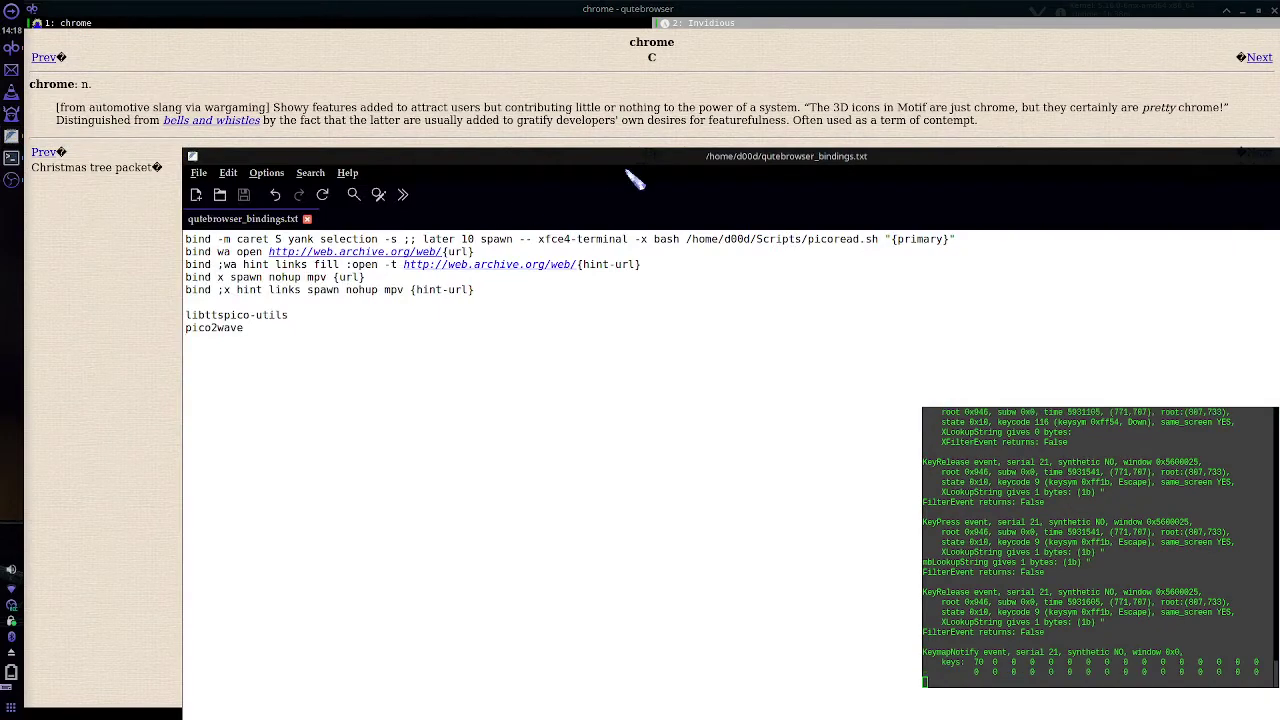
left_click_drag(628, 157, 490, 84)
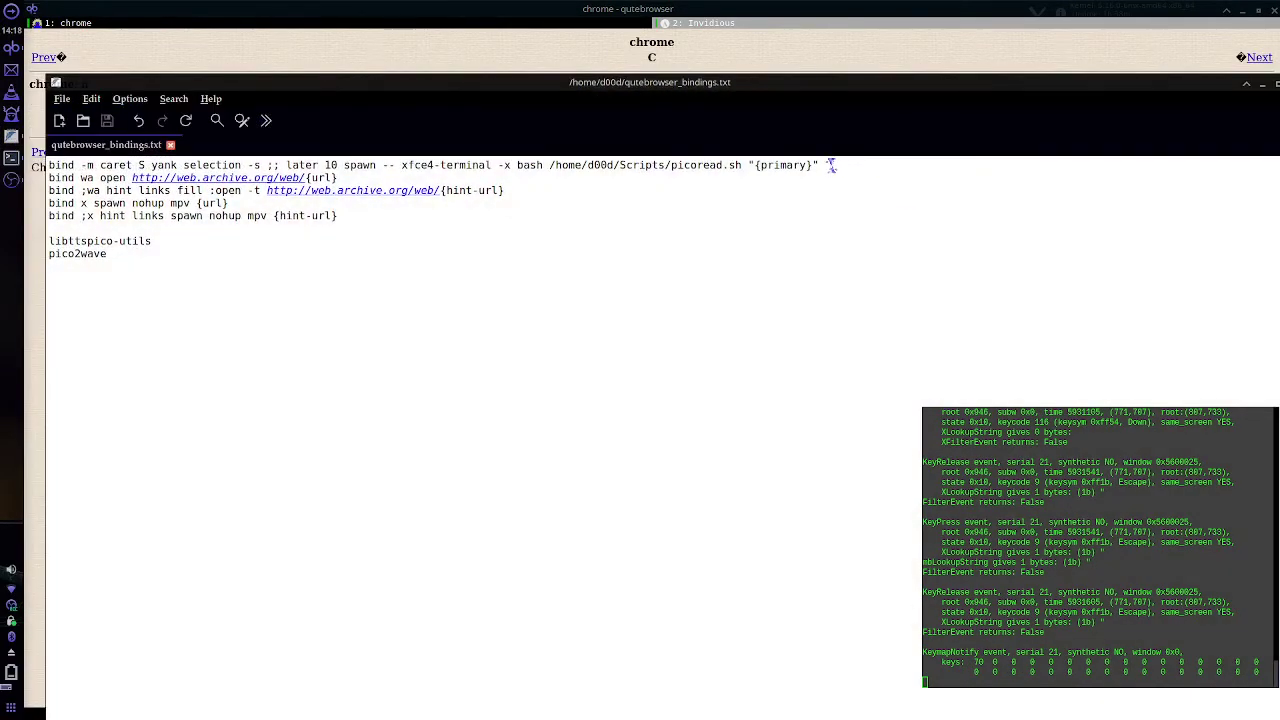
left_click_drag(830, 165, 271, 134)
left_click(150, 162)
left_click_drag(60, 178, 40, 162)
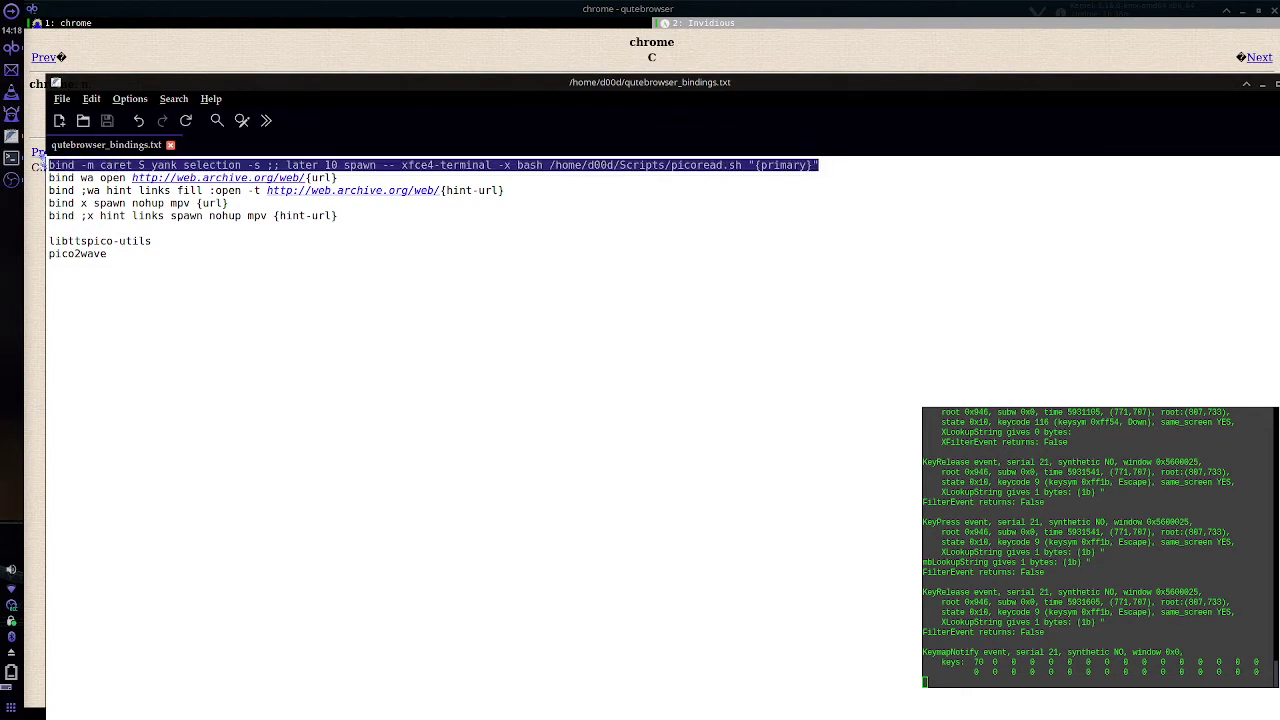
left_click(70, 165)
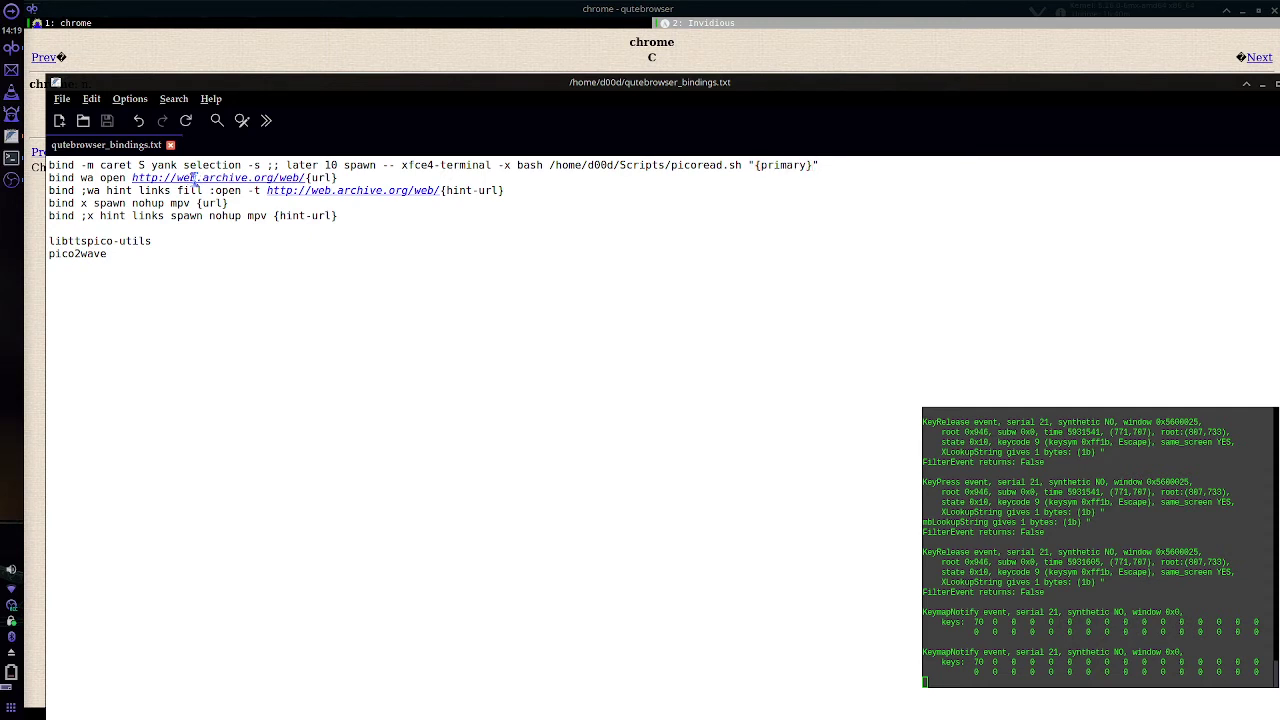
- Highlight the package name libttspico-utils in the bindings notes
key("Down")
key("Down")
key("Down")
key("Down")
key("shift+Left")
key("shift+Left")
key("shift+Left")
key("shift+Left")
key("shift+Left")
key("shift+Left")
key("shift+Left")
key("shift+Left")
key("shift+Left")
key("shift+Left")
key("shift+Left")
key("shift+Left")
key("shift+Left")
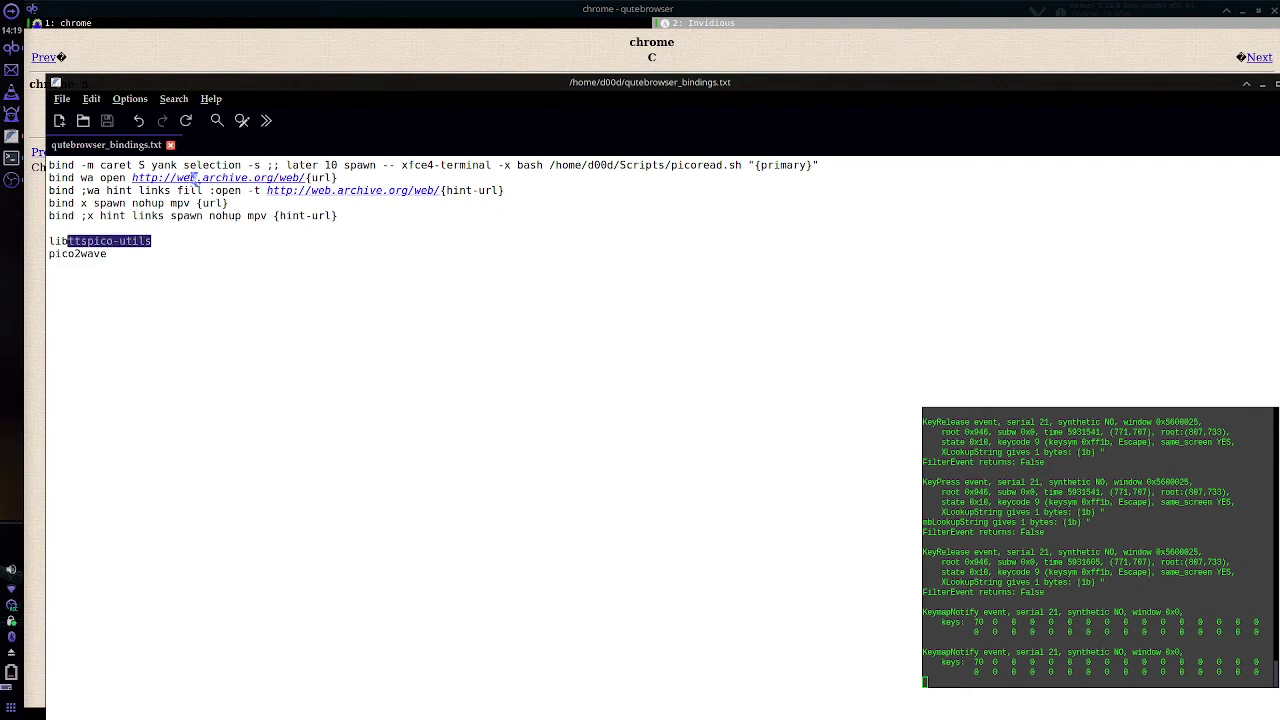
key("shift+Left")
key("shift+Left")
key("shift+Left")
key("Right")
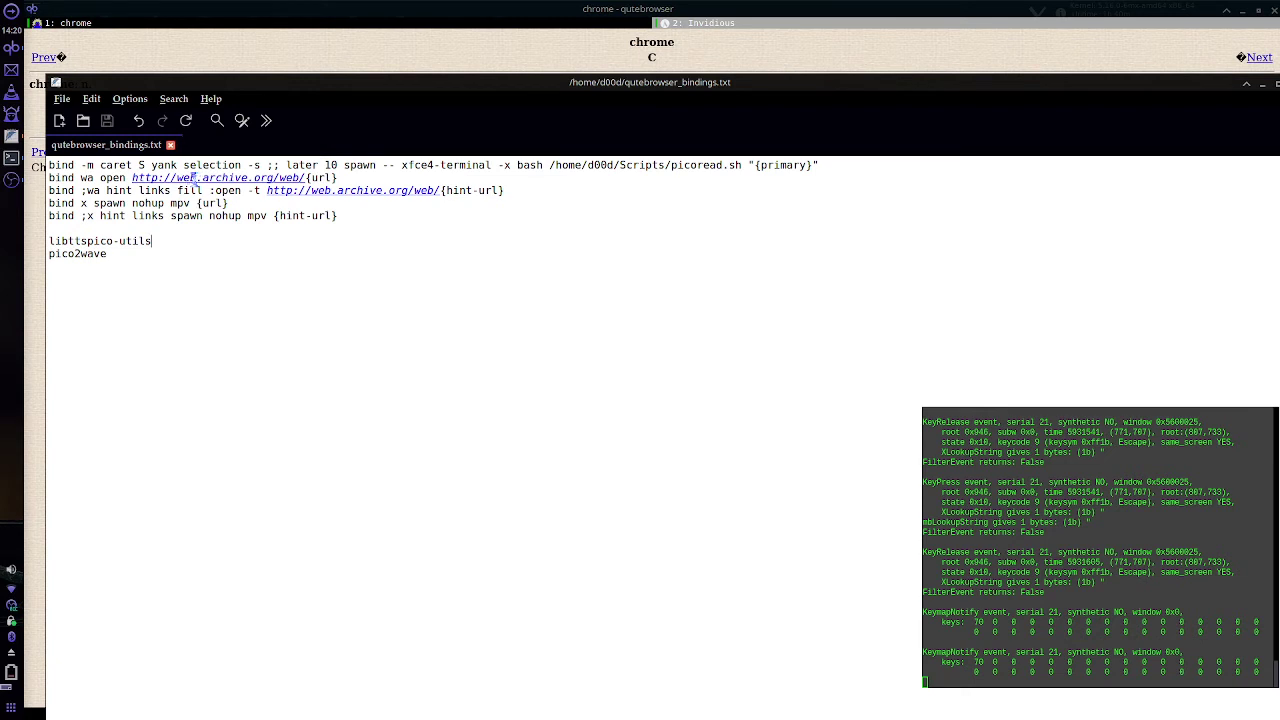
key("shift+Left")
key("shift+Left")
key("shift+Left")
key("shift+Left")
key("shift+Left")
key("shift+Left")
key("shift+Left")
key("shift+Left")
key("shift+Left")
key("shift+Left")
key("shift+Left")
key("shift+Left")
key("shift+Left")
key("shift+Left")
key("shift+Left")
key("shift+Left")
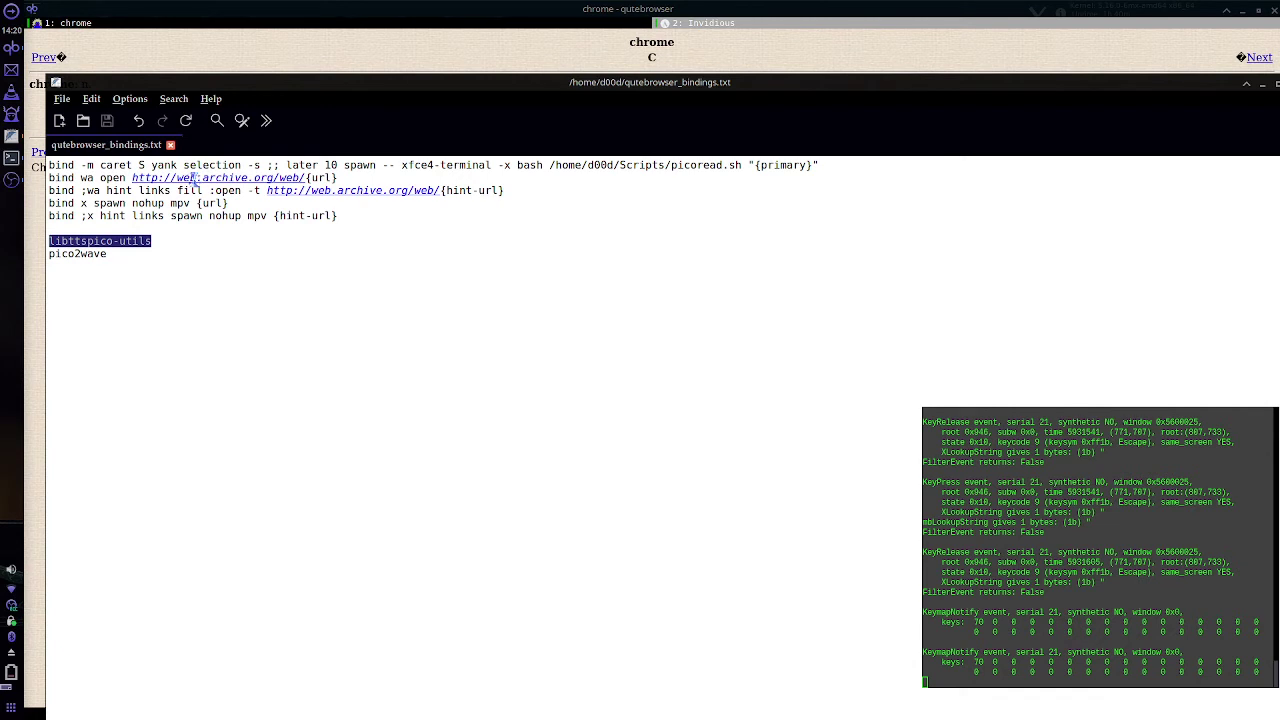
- List the Scripts folder in the terminal and open picoread.sh in FeatherPad for review, returning to qutebrowser when done
key("F12")
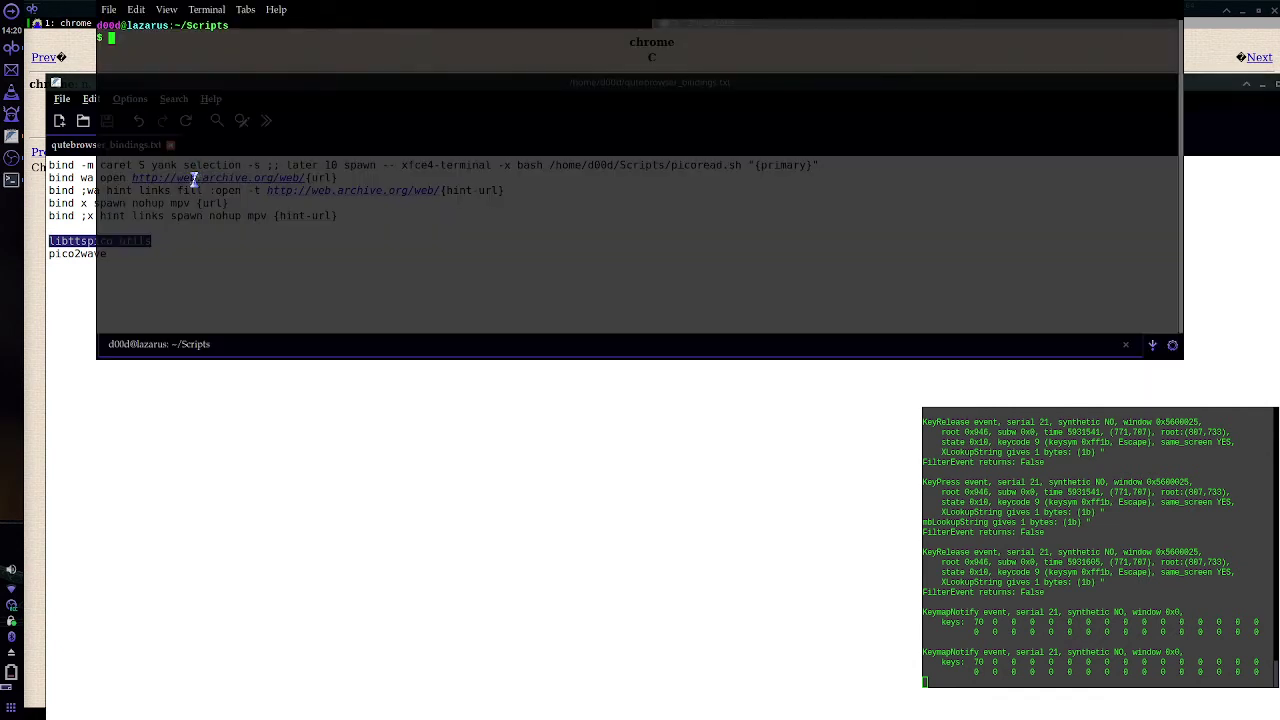
type("ls")
key("Return")
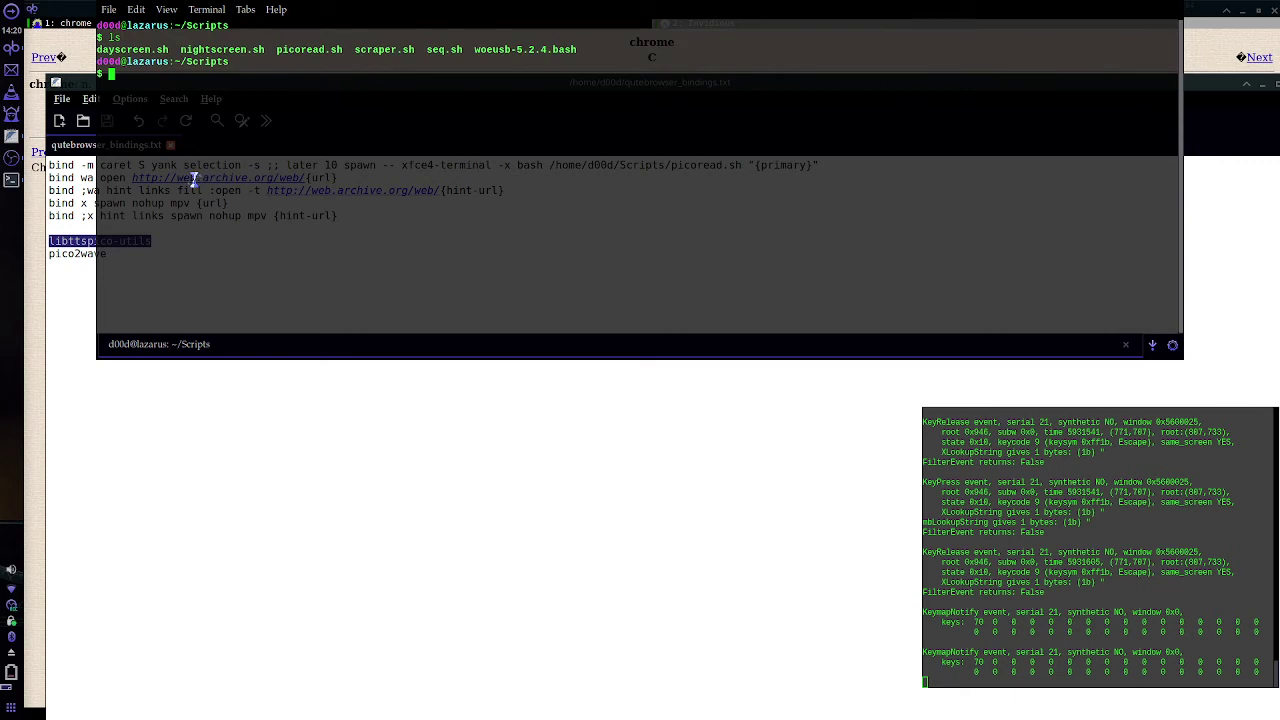
type("featherpad picoread.sh")
key("Return")
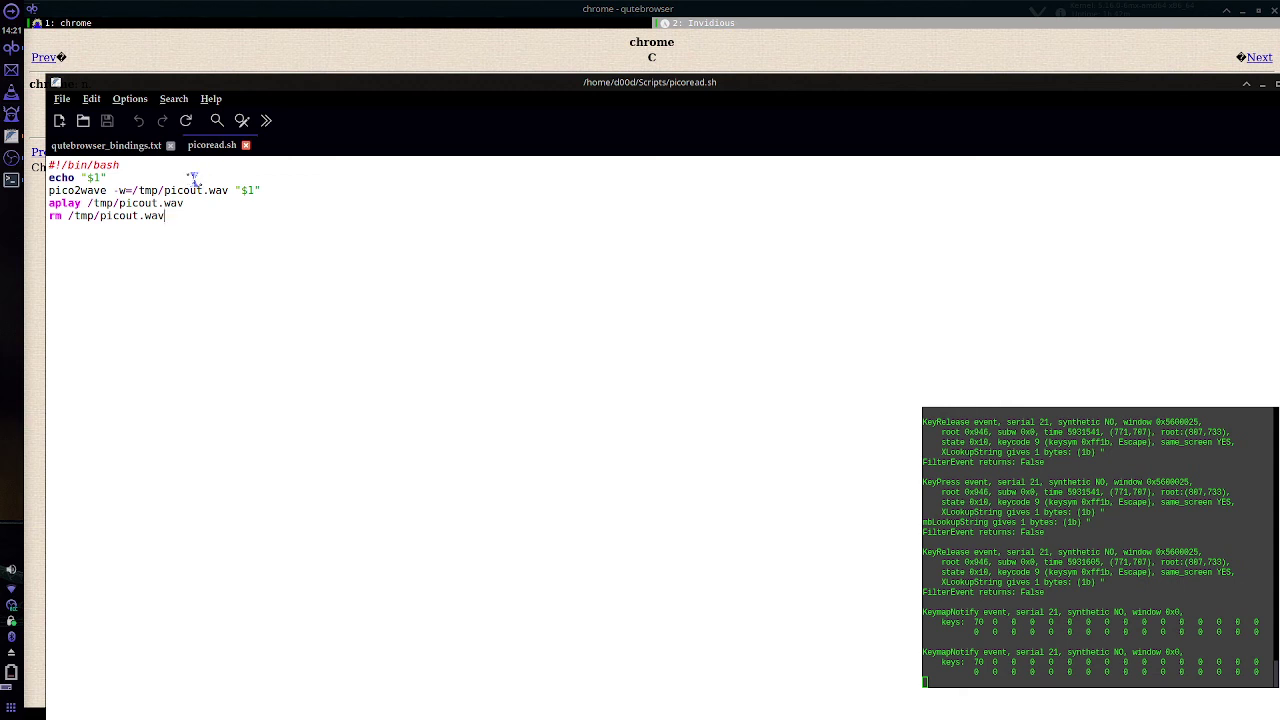
left_click(290, 66)
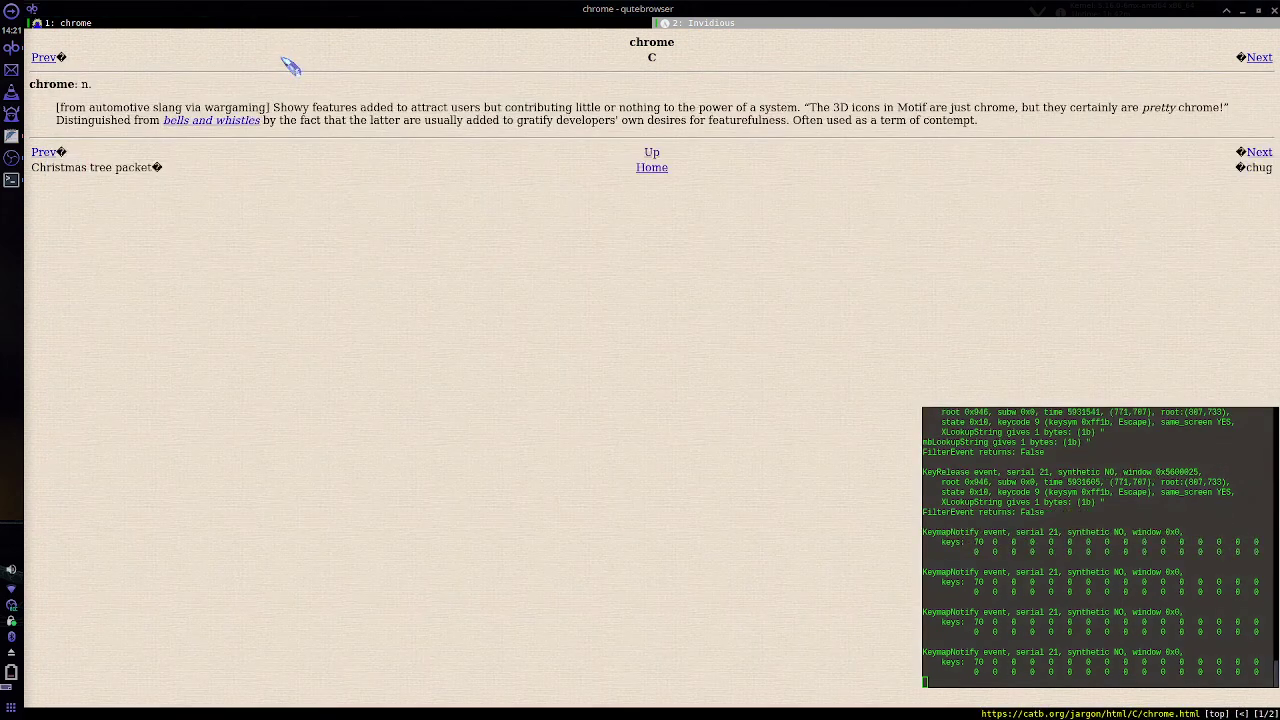